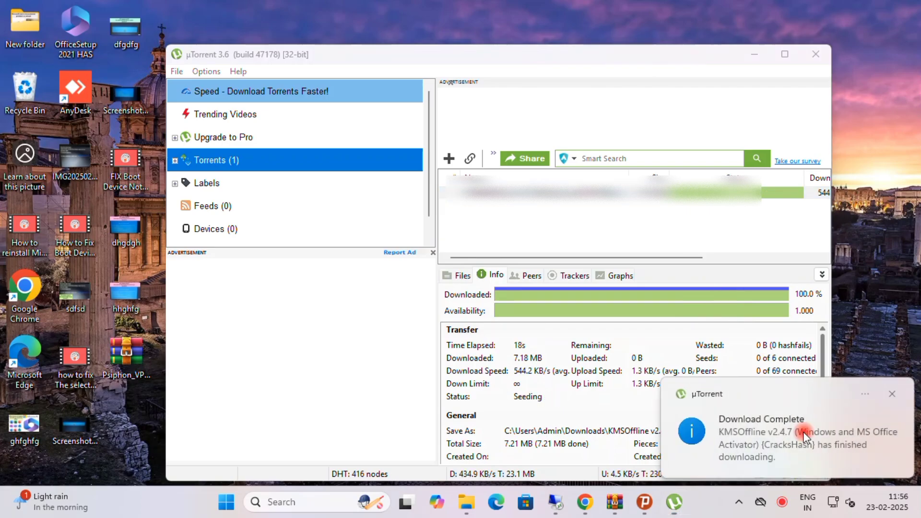
- Open the finished KMSoffline+2.4.7 download folder and refresh its file list
left_click(803, 432)
left_click(448, 296)
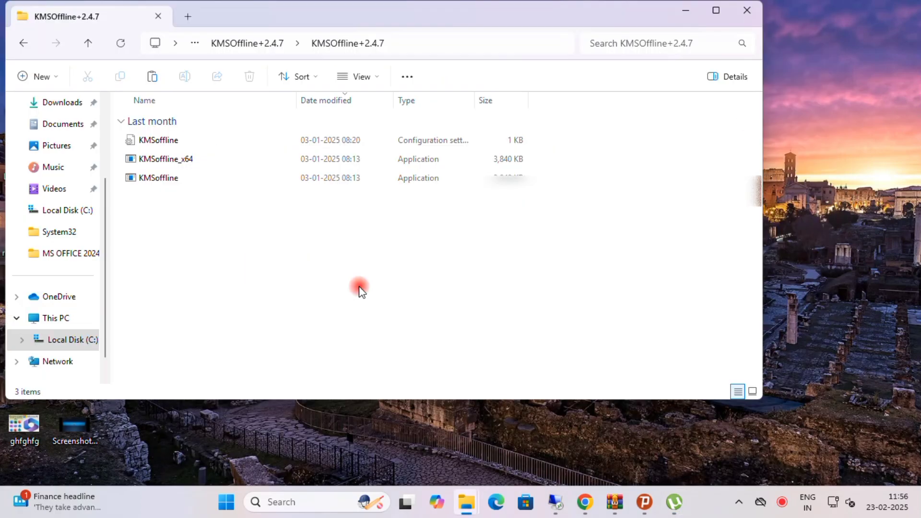
right_click(276, 250)
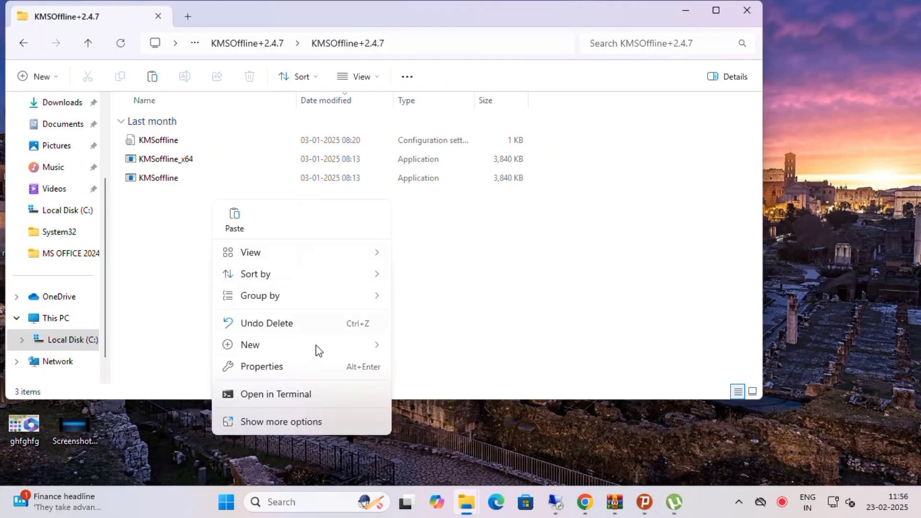
left_click(347, 422)
left_click(278, 254)
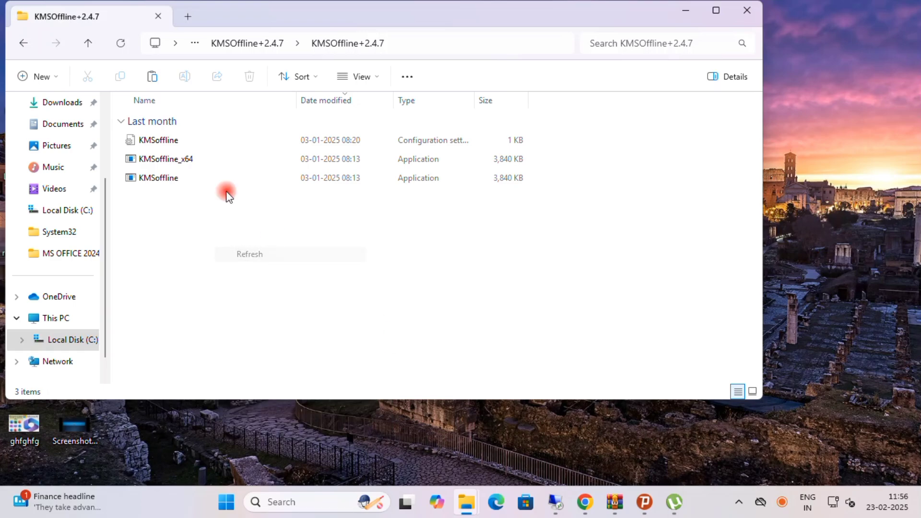
- Reposition the folder window and refresh the listing until only the KMSoffline file remains
right_click(395, 289)
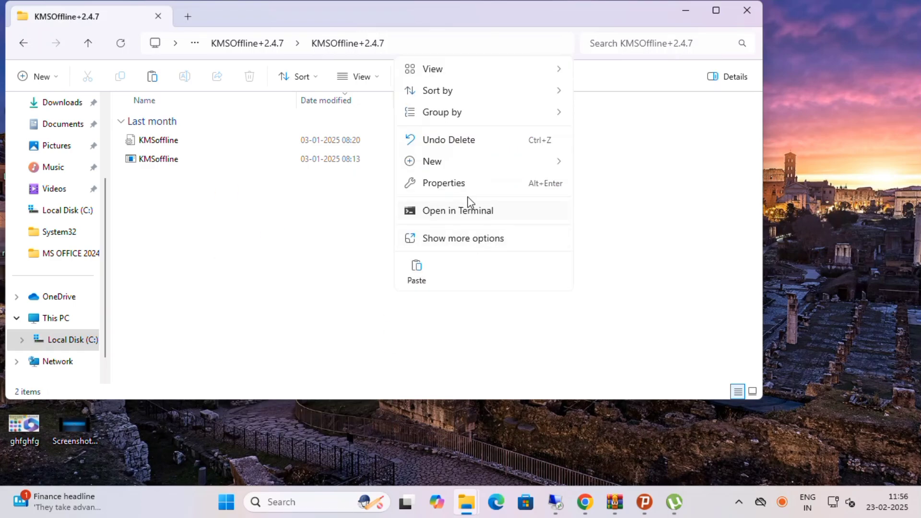
left_click(465, 240)
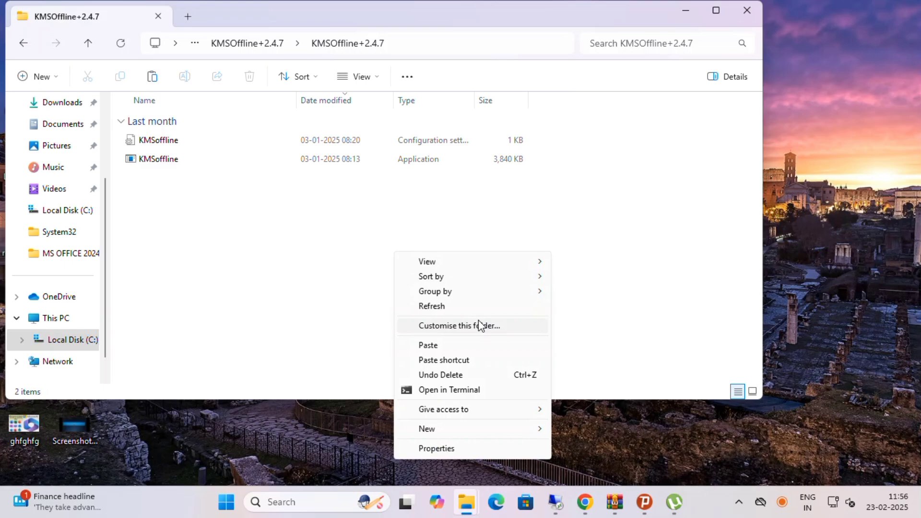
left_click(468, 304)
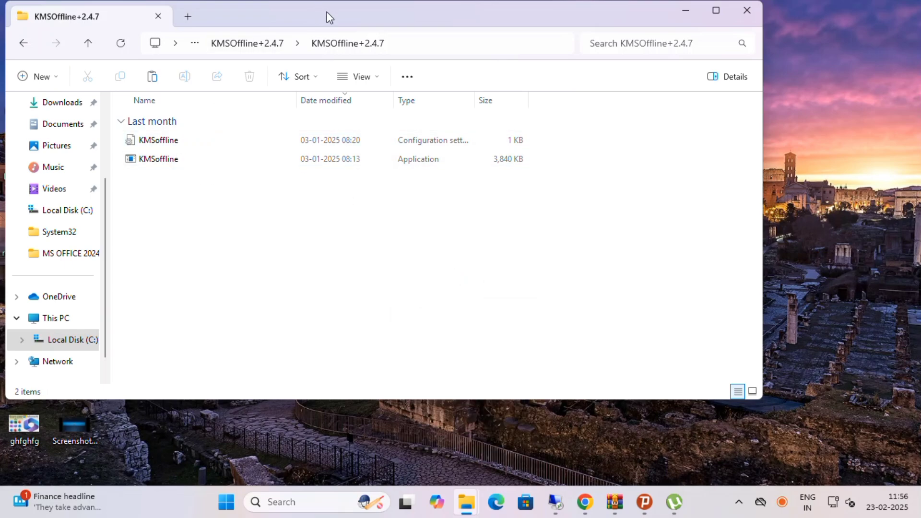
mouse_move(327, 12)
left_mouse_down()
mouse_move(414, 33)
mouse_move(407, 42)
left_mouse_up()
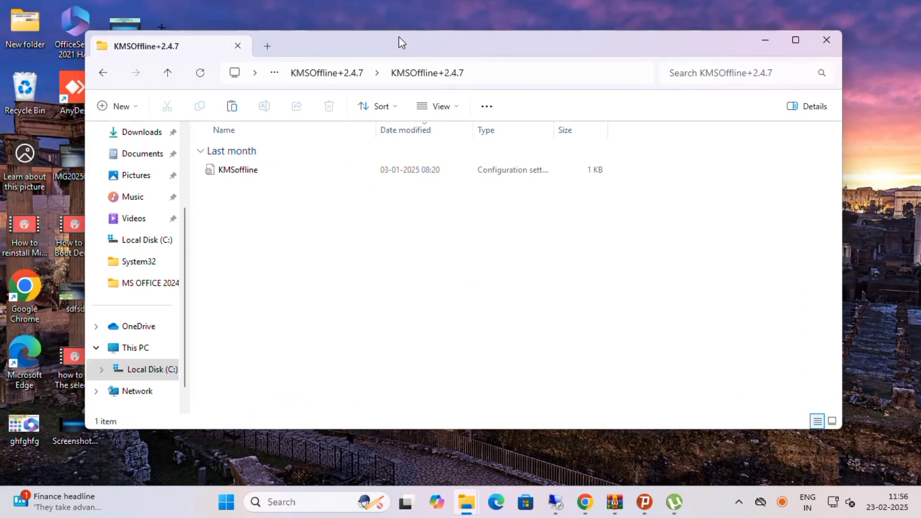
right_click(445, 247)
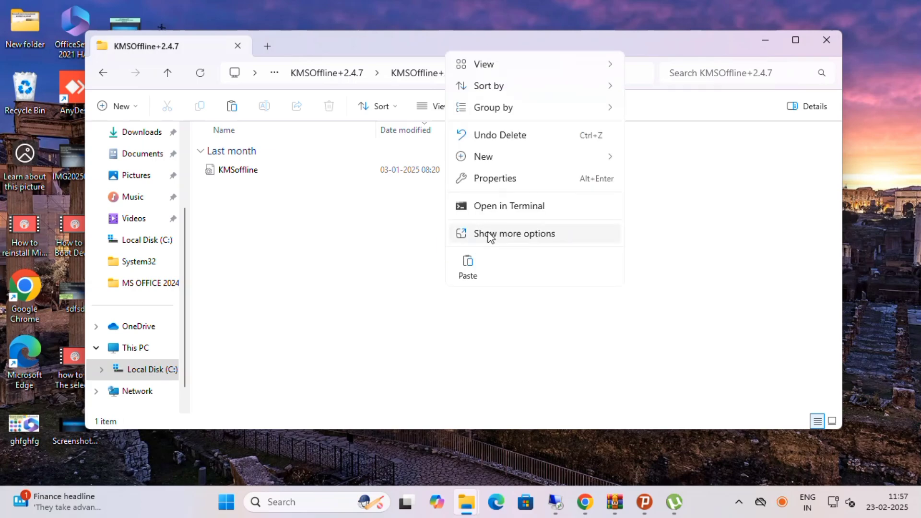
left_click(499, 238)
left_click(517, 305)
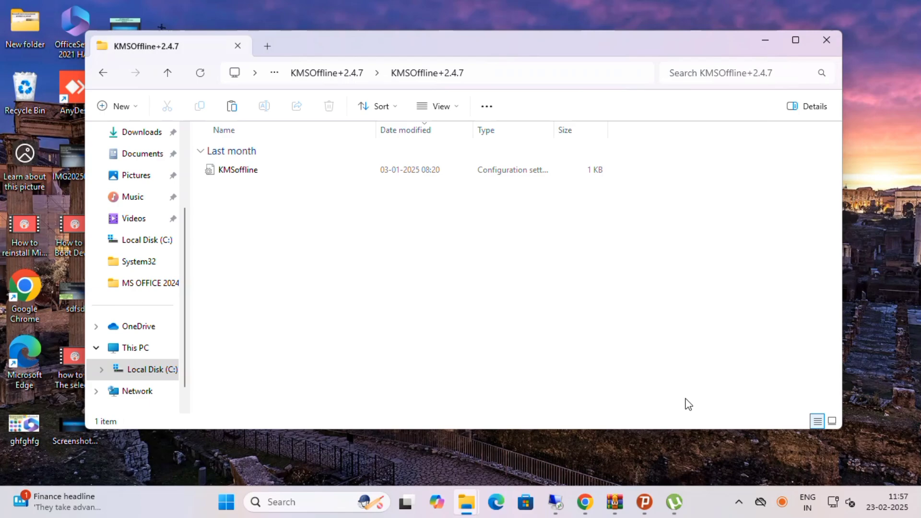
- Check the finished torrent in µTorrent, then minimize µTorrent and the folder window
left_click(674, 502)
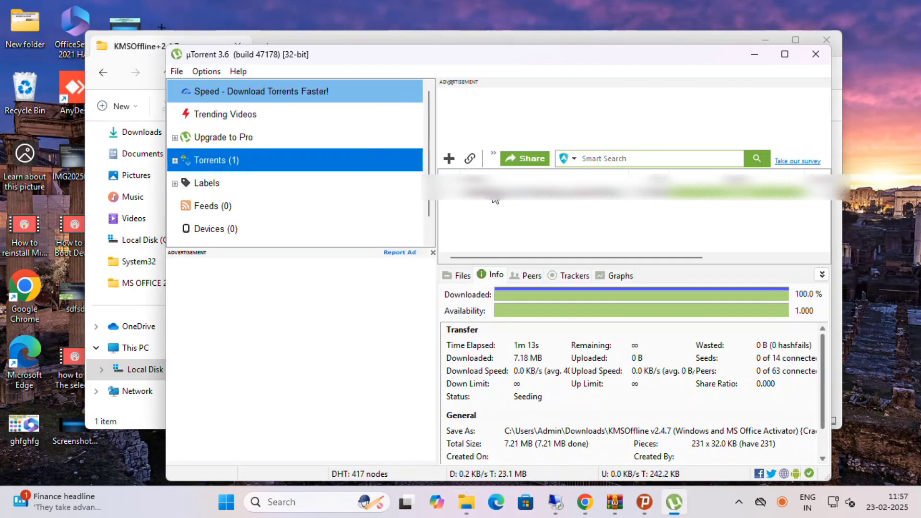
right_click(495, 196)
left_click(538, 210)
left_click(755, 54)
left_click(765, 39)
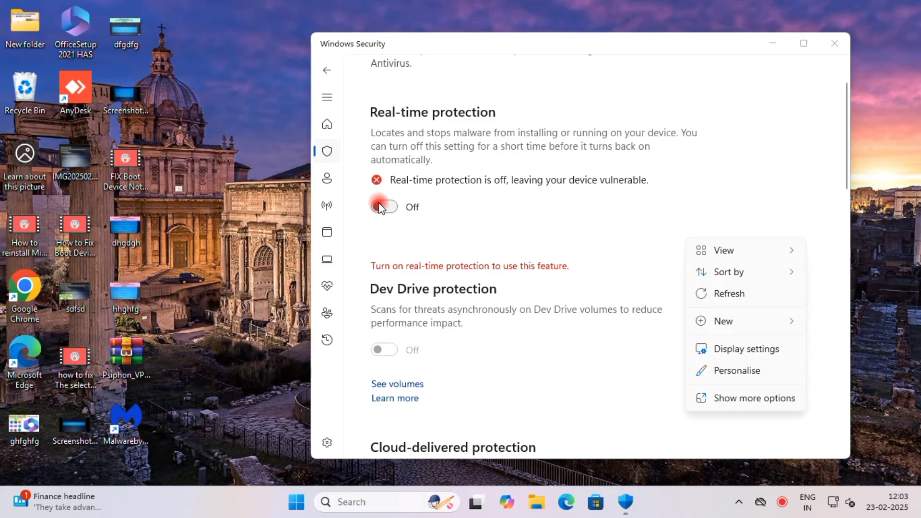
- Toggle Real-time protection in the open Windows Security window and close it
left_click(383, 206)
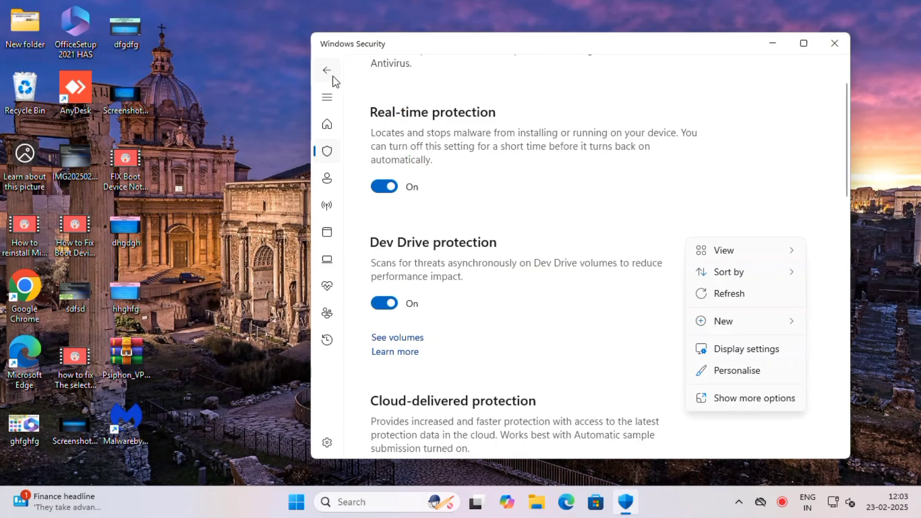
left_click(834, 43)
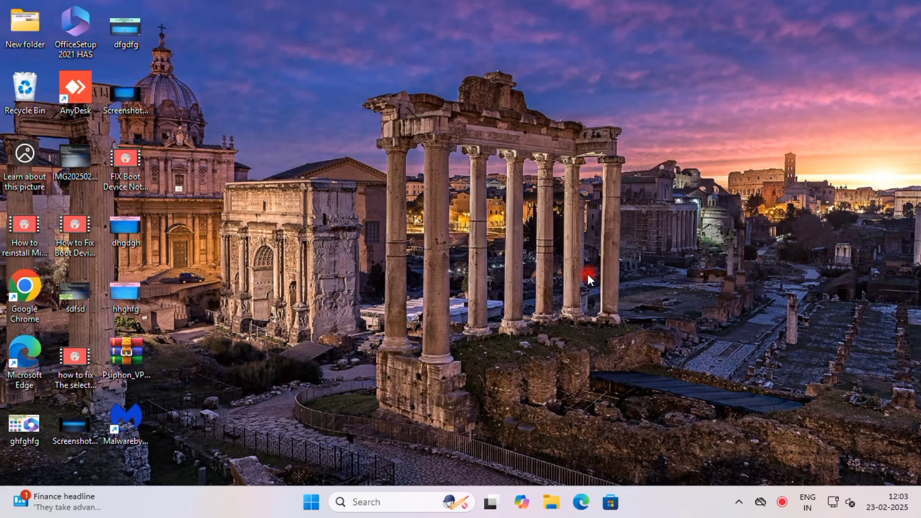
right_click(540, 228)
key("Escape")
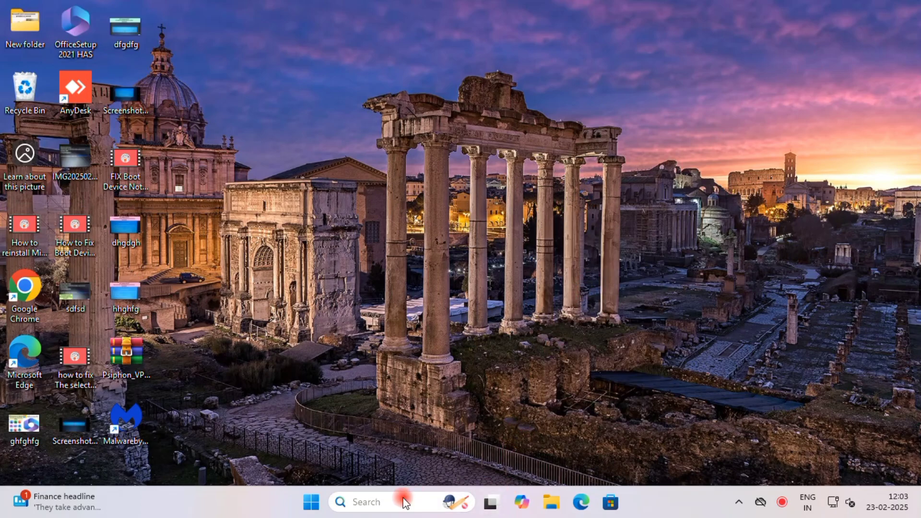
- Reopen Windows Security via 'defe' search, turn Real-time protection Off, and minimize it
left_click(392, 502)
type("defe")
left_click(384, 117)
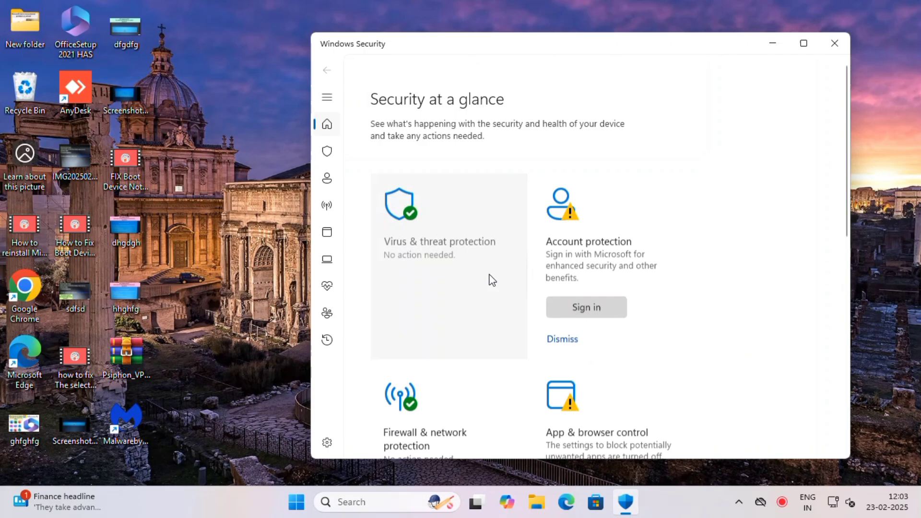
left_click(487, 251)
scroll(479, 330, "down", 1)
scroll(478, 330, "down", 2)
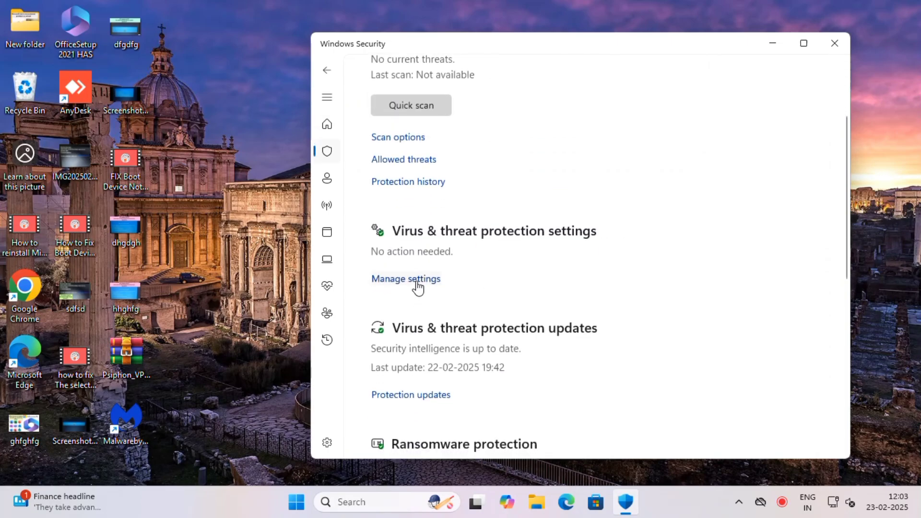
left_click(415, 280)
left_click(383, 246)
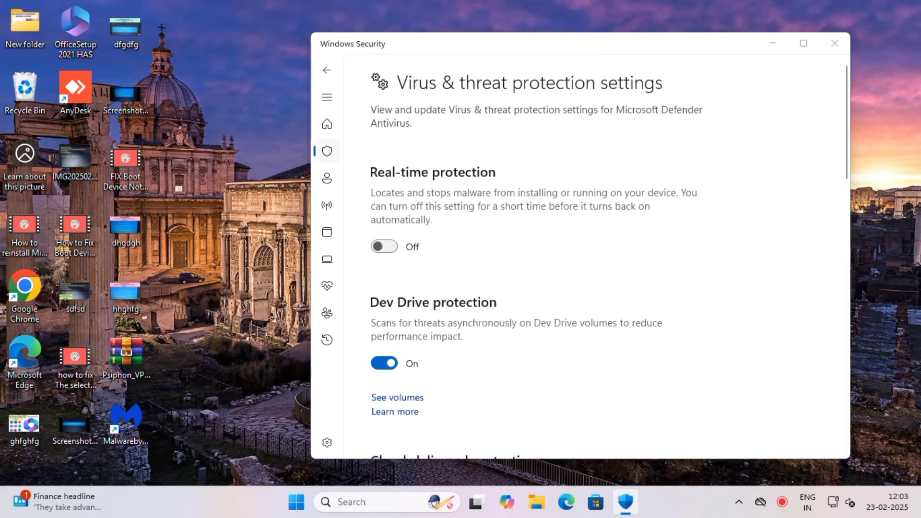
left_click(771, 44)
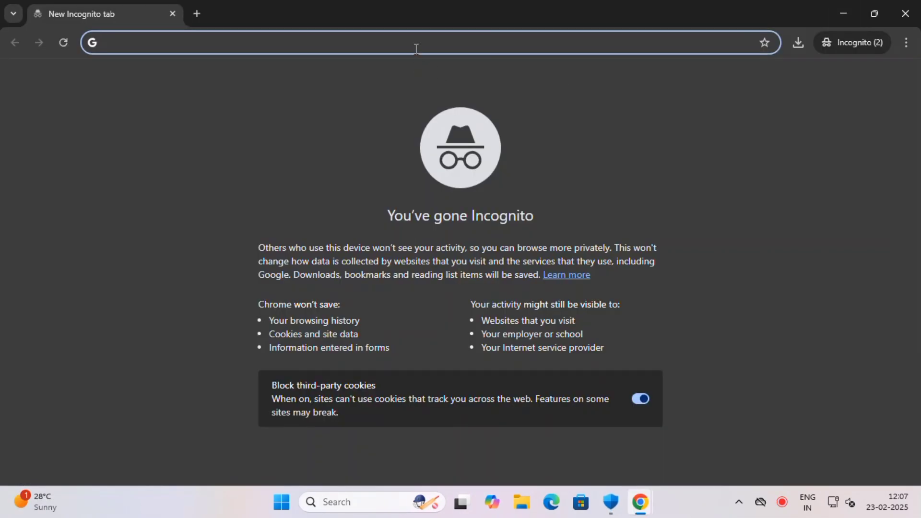
- Search Google for 'k7 antivirus download'
type("k7 ")
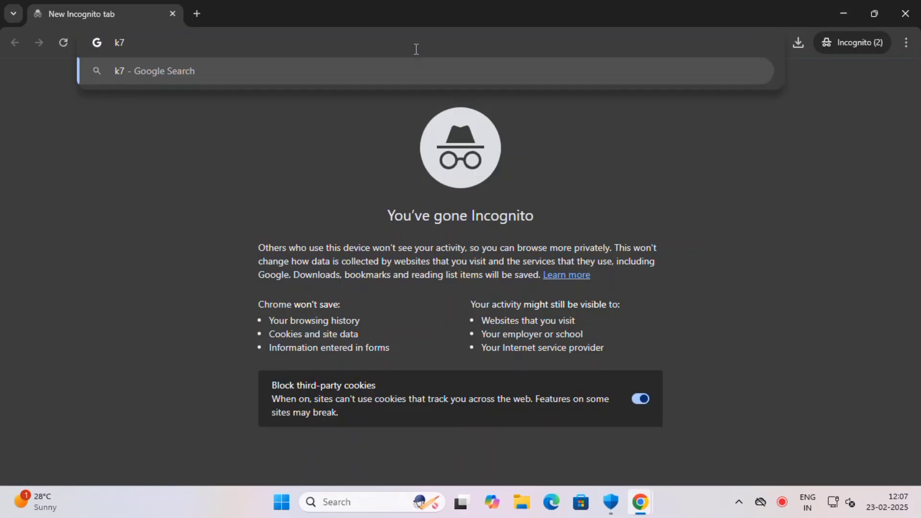
type("an")
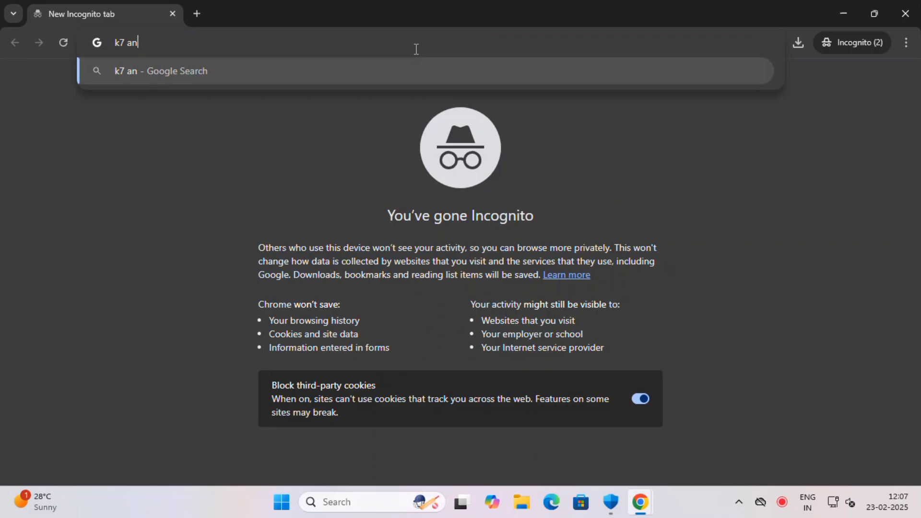
type("tiviru")
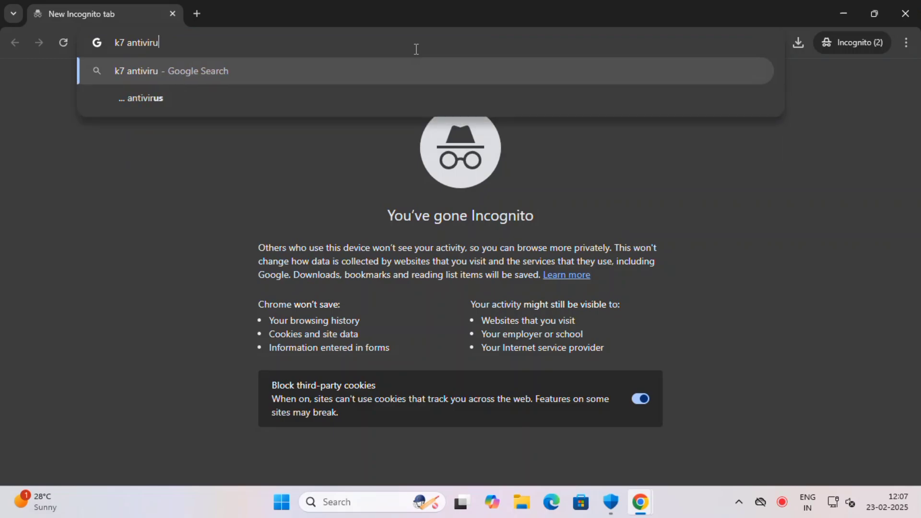
type("s downl")
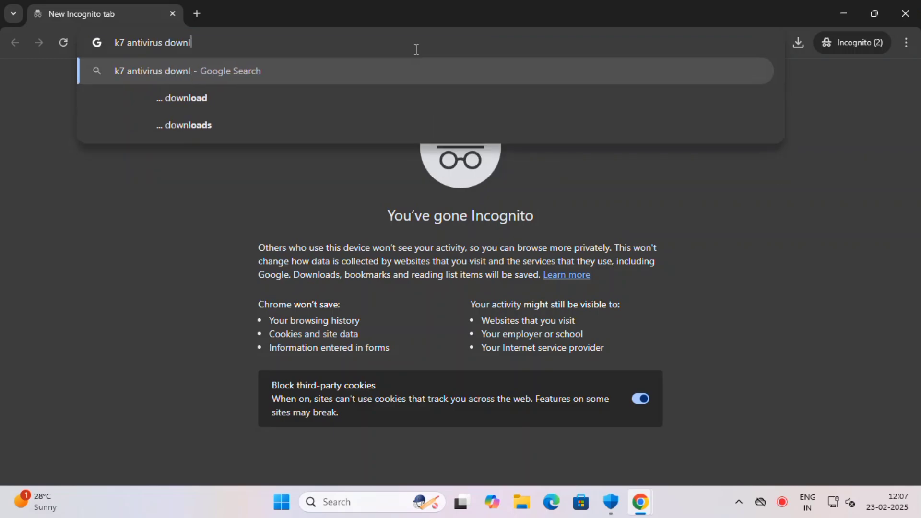
type("oad")
key("Return")
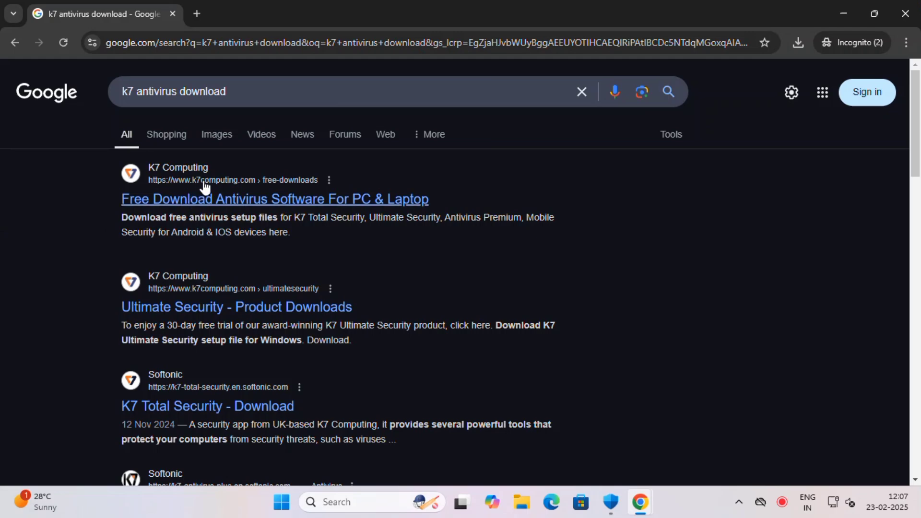
- Download setup-eng-ises.exe from K7's free downloads page and view it in Chrome's download history
left_click(203, 180)
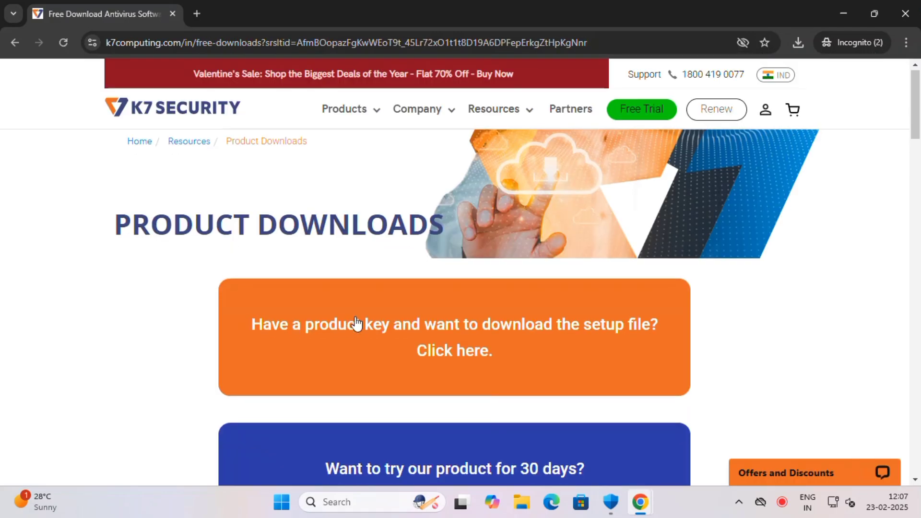
scroll(358, 324, "down", 3)
scroll(357, 324, "down", 1)
scroll(357, 324, "down", 4)
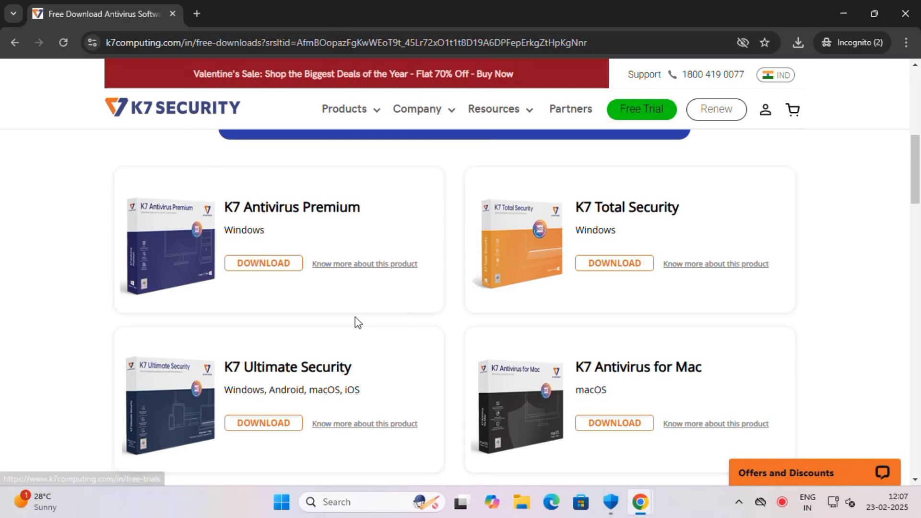
scroll(300, 316, "down", 6)
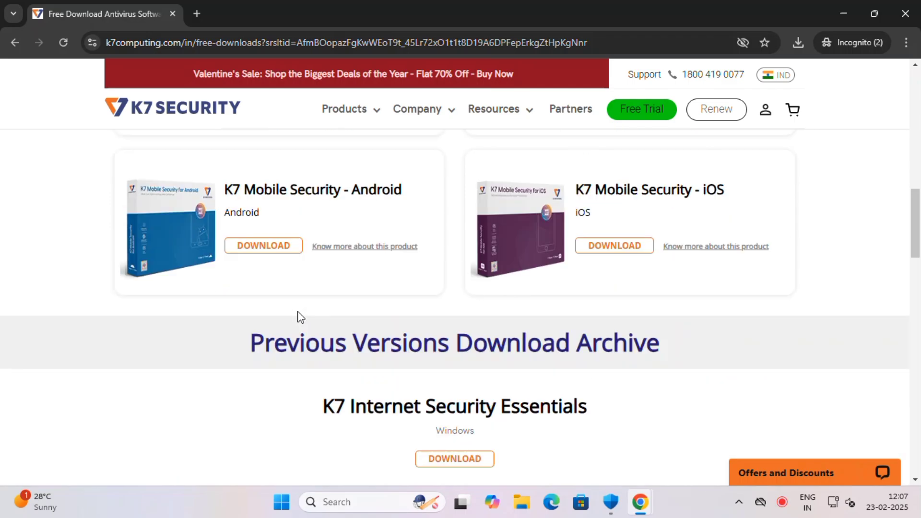
scroll(299, 317, "down", 4)
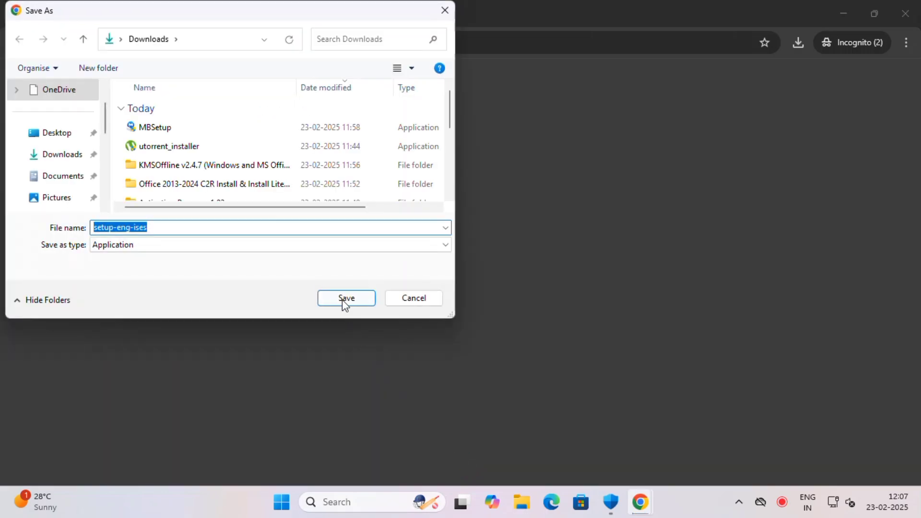
left_click(344, 299)
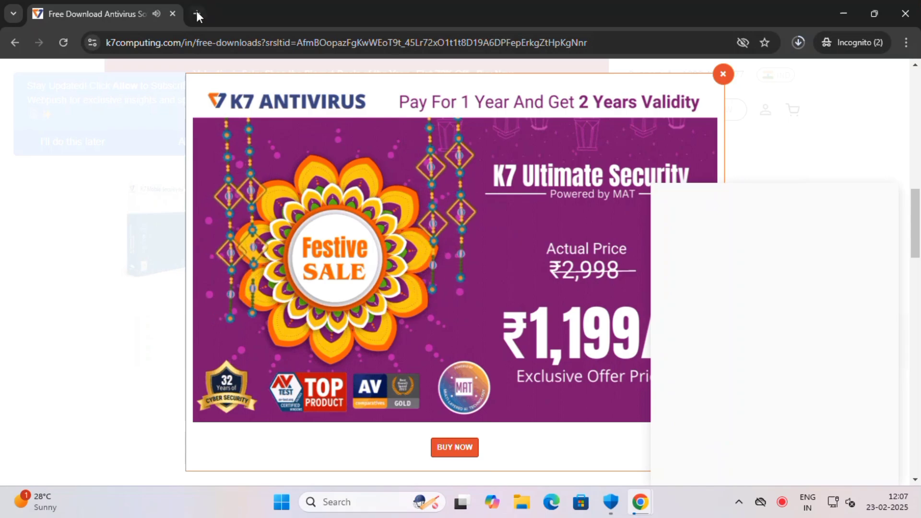
left_click(906, 43)
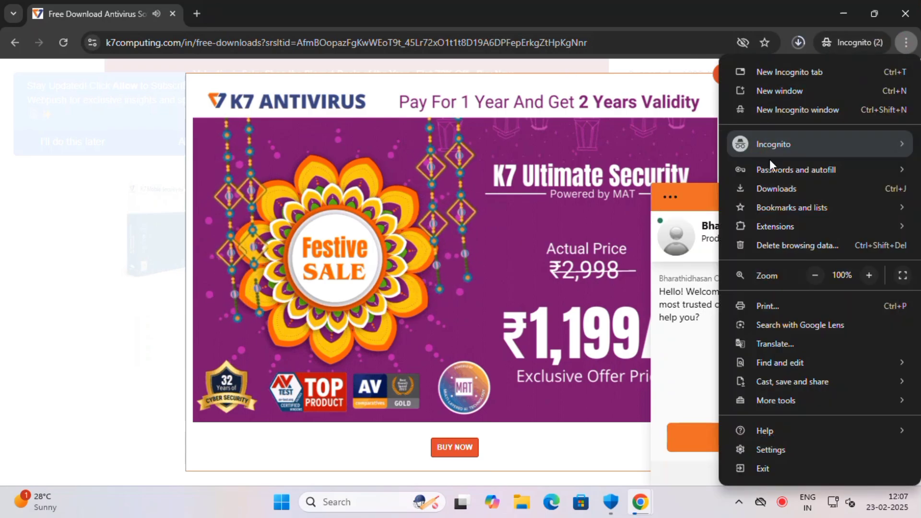
left_click(789, 188)
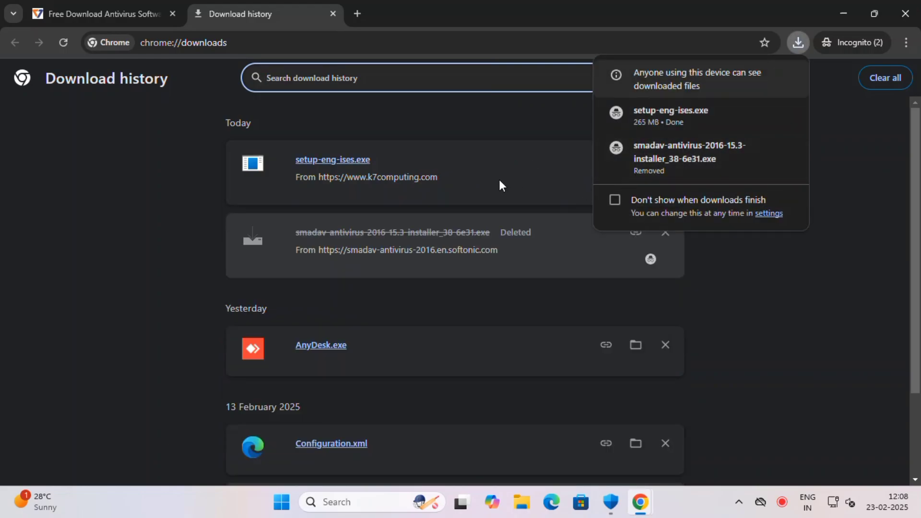
- Locate setup-eng-ises in the Downloads folder and launch the K7 installer
left_click(635, 159)
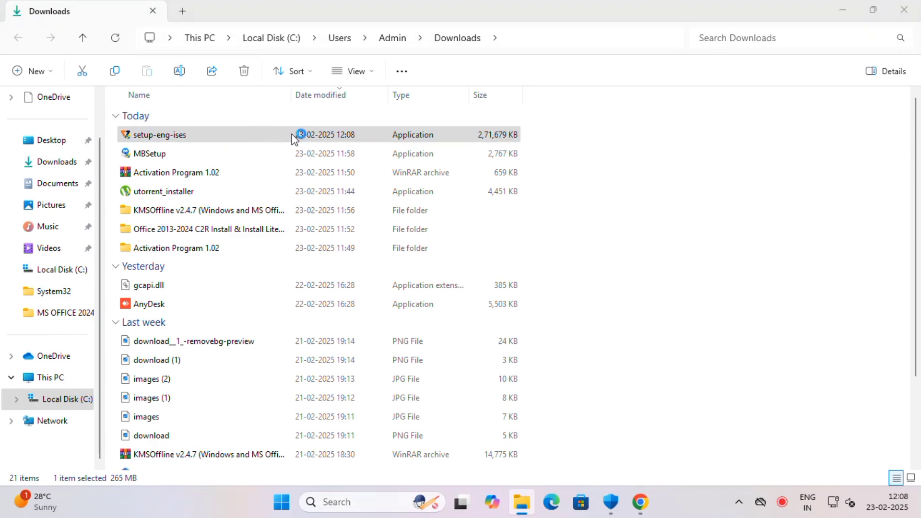
left_click(535, 135)
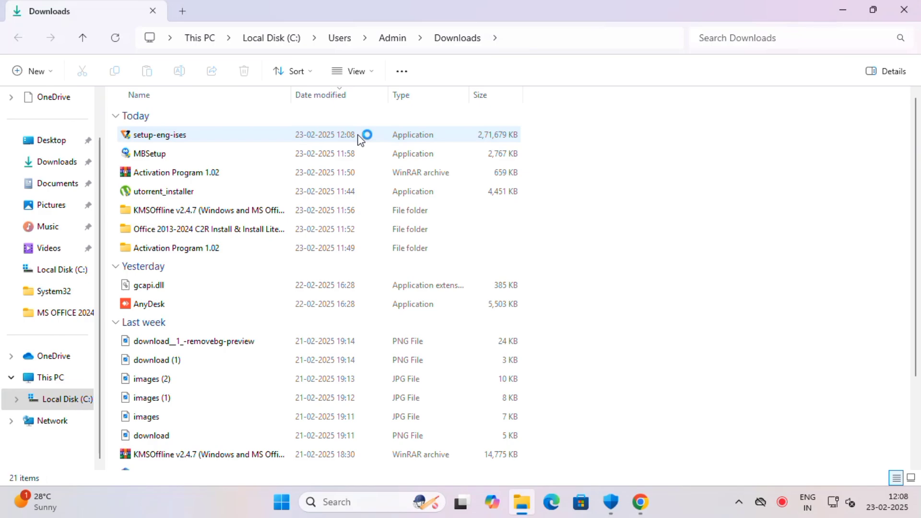
right_click(662, 228)
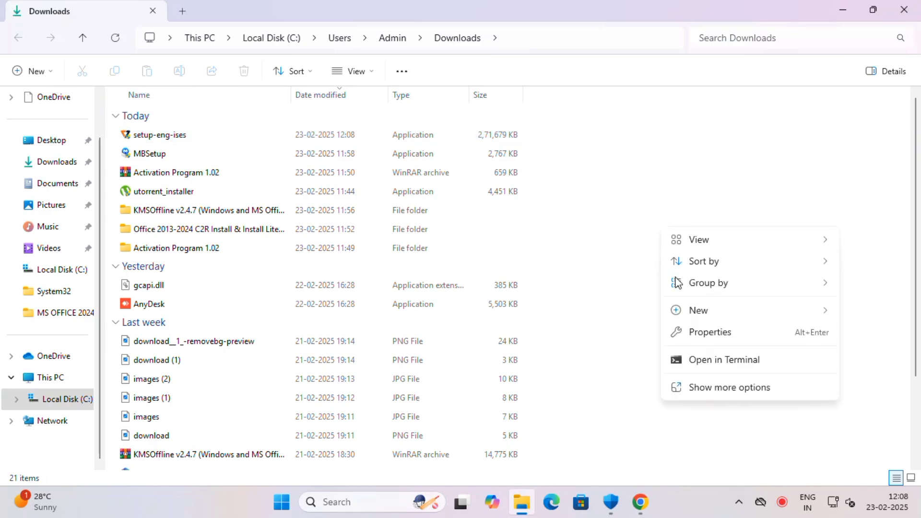
left_click(687, 365)
right_click(663, 230)
left_click(658, 185)
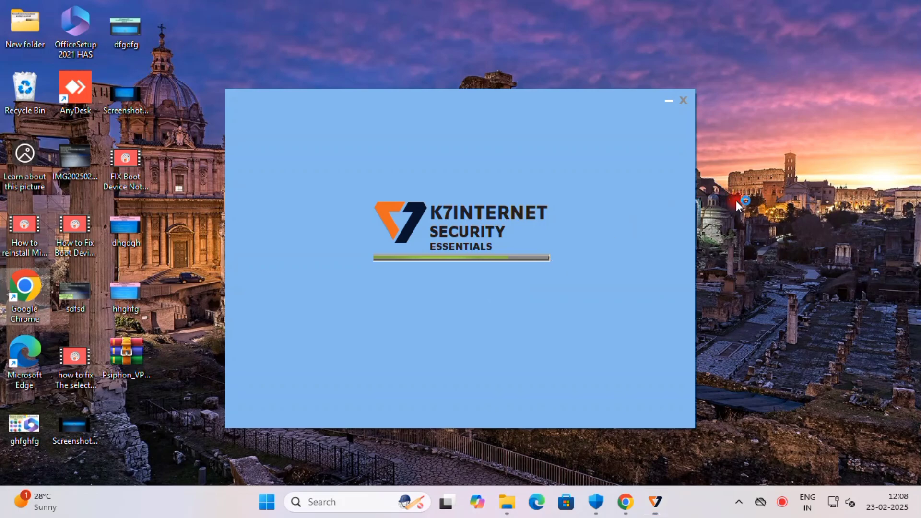
- Dismiss K7's activation form, main window, activation reminder, and the Chrome web-protection offer
right_click(740, 203)
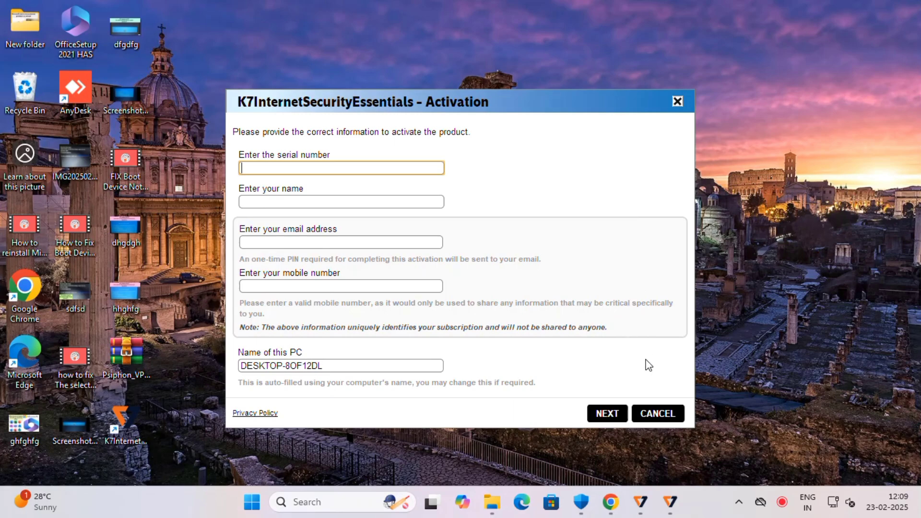
left_click(658, 414)
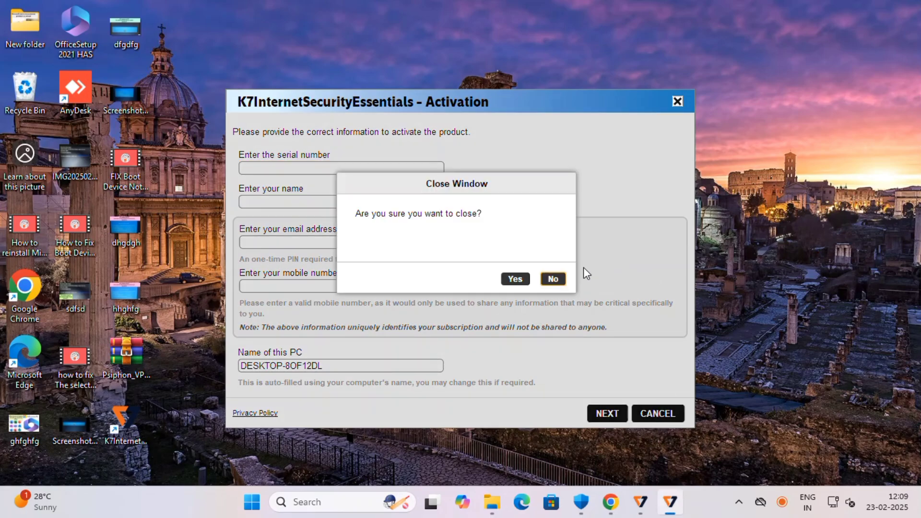
left_click(515, 279)
left_click(680, 108)
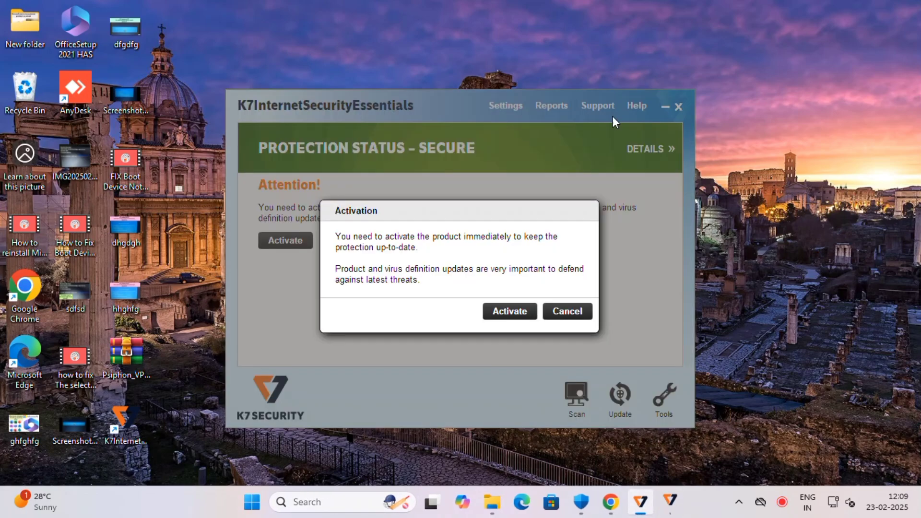
left_click(565, 312)
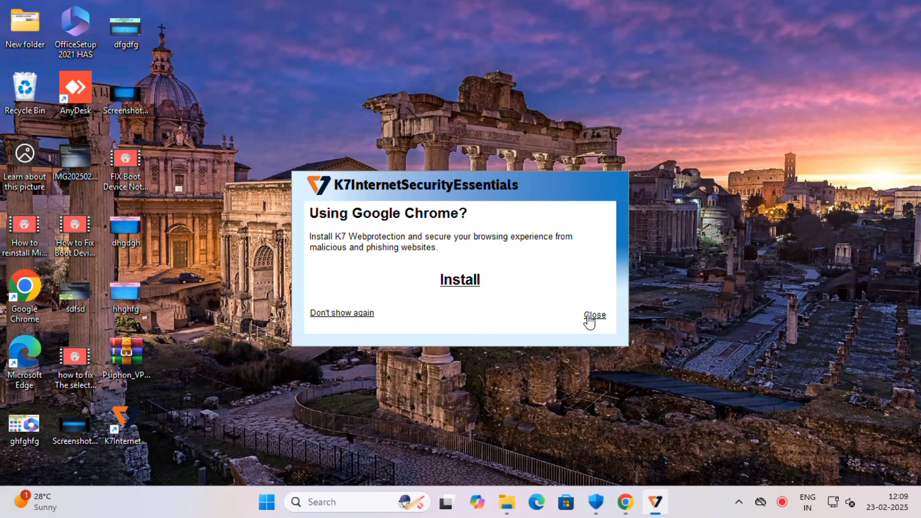
left_click(589, 317)
- Disable K7 product protection for 1 Hour from its tray icon menu
right_click(594, 207)
left_click(634, 266)
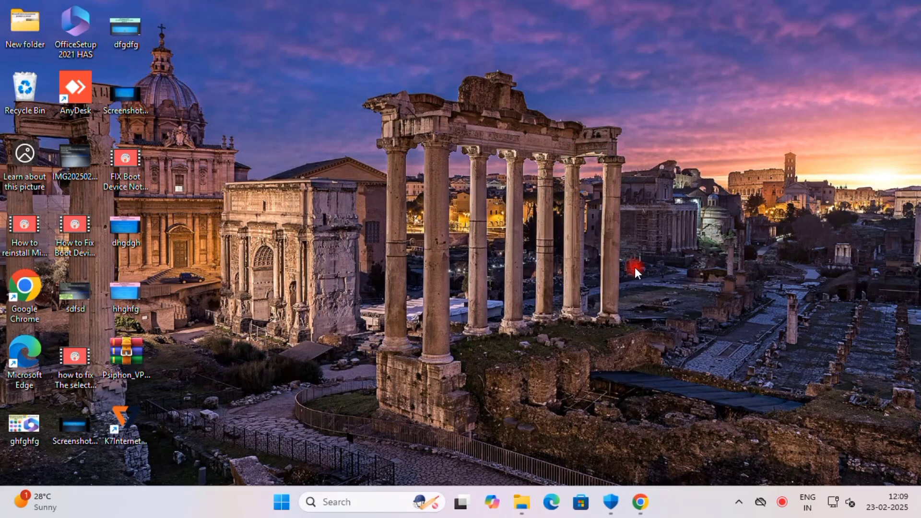
left_click(739, 502)
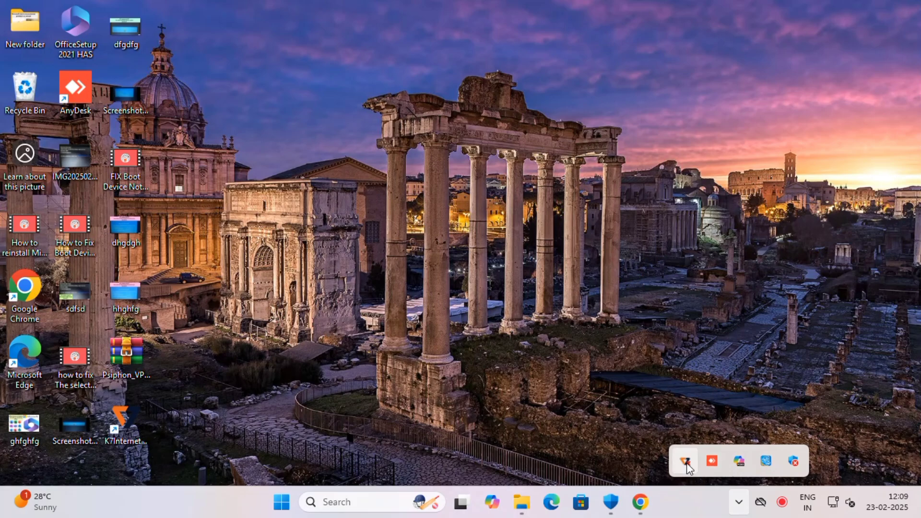
right_click(686, 462)
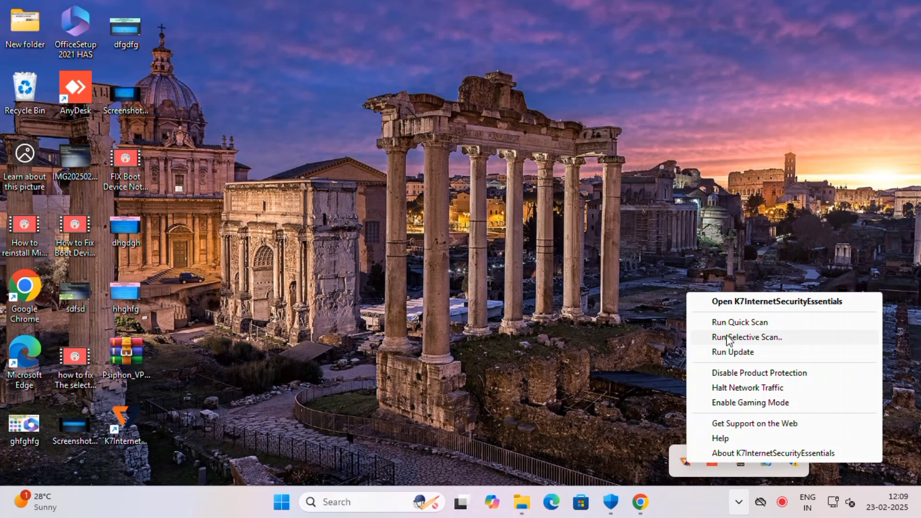
left_click(735, 373)
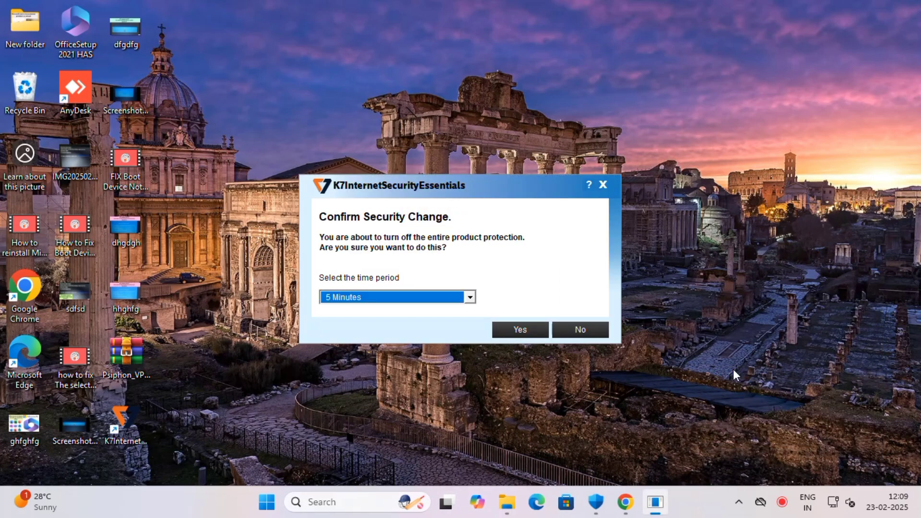
left_click(421, 298)
left_click(387, 327)
left_click(522, 329)
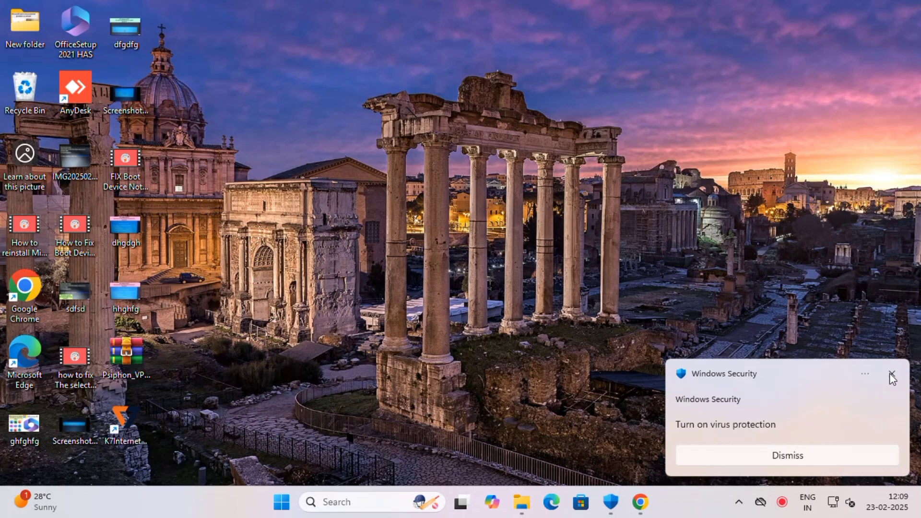
- Dismiss the virus protection warning and launch µTorrent from Start
left_click(891, 375)
right_click(500, 75)
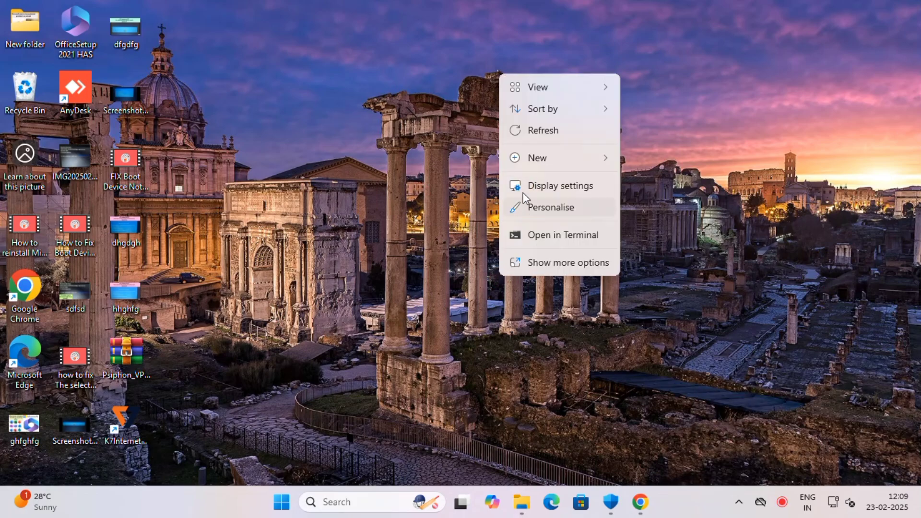
left_click(531, 131)
left_click(282, 501)
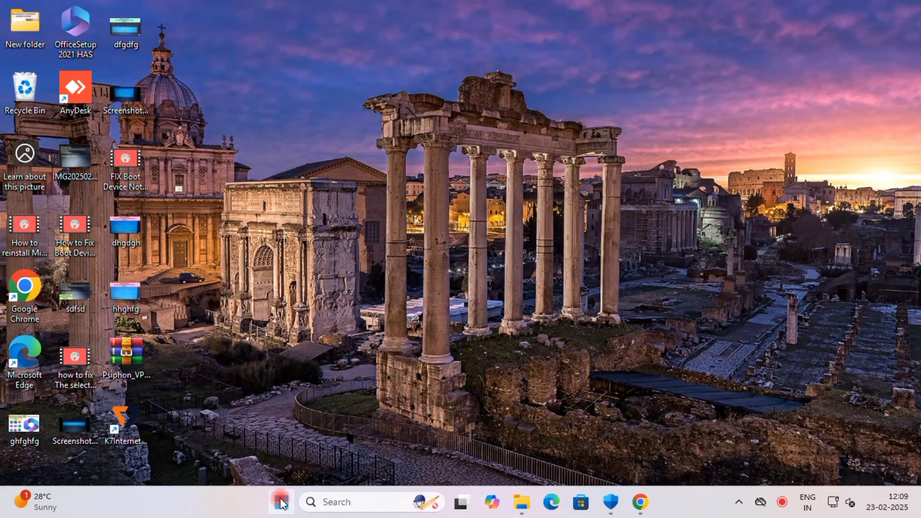
left_click(386, 369)
- Force Start the KMSOffline v2.4.7 torrent and let it finish downloading
right_click(395, 180)
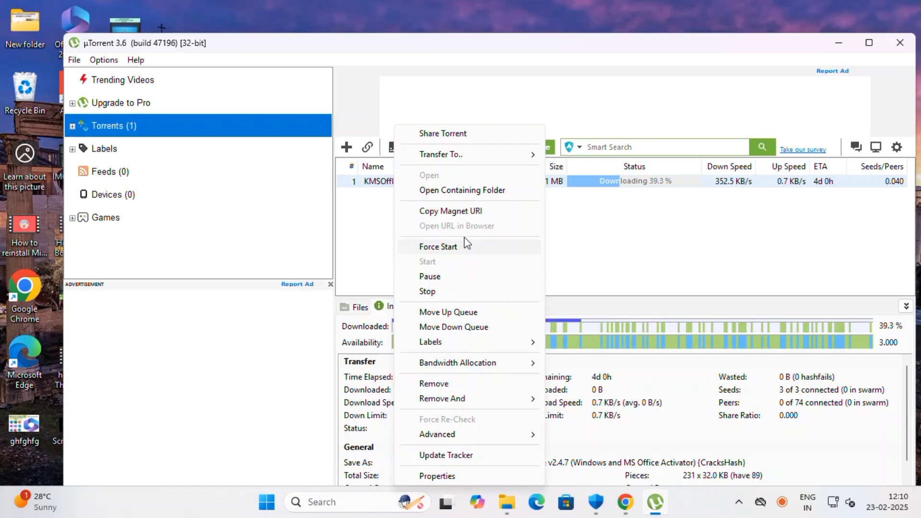
left_click(468, 212)
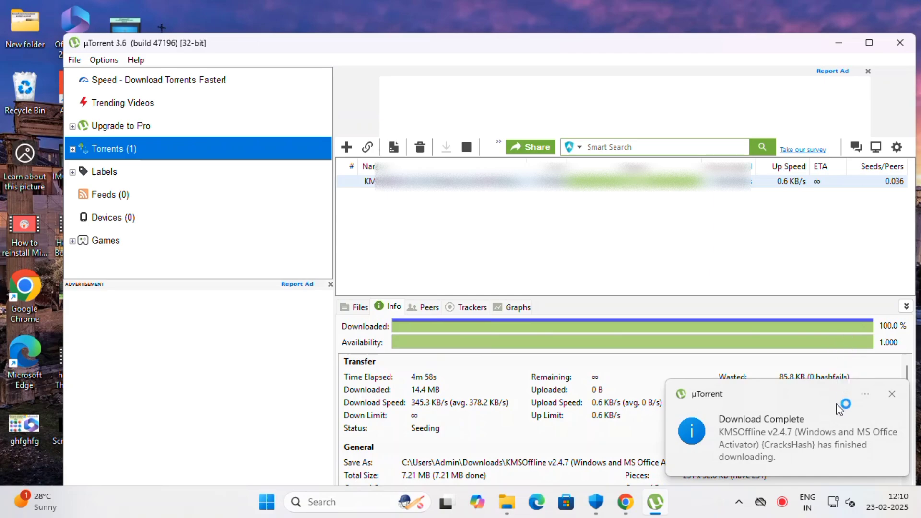
left_click(451, 307)
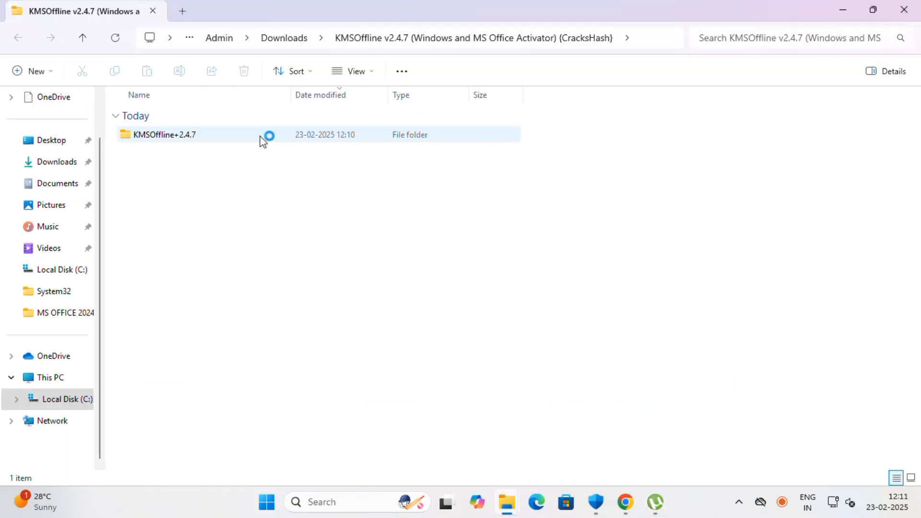
- Extract the KMSOffline+2.4.7 zip, replacing existing files, and open the extracted folder
double_click(263, 135)
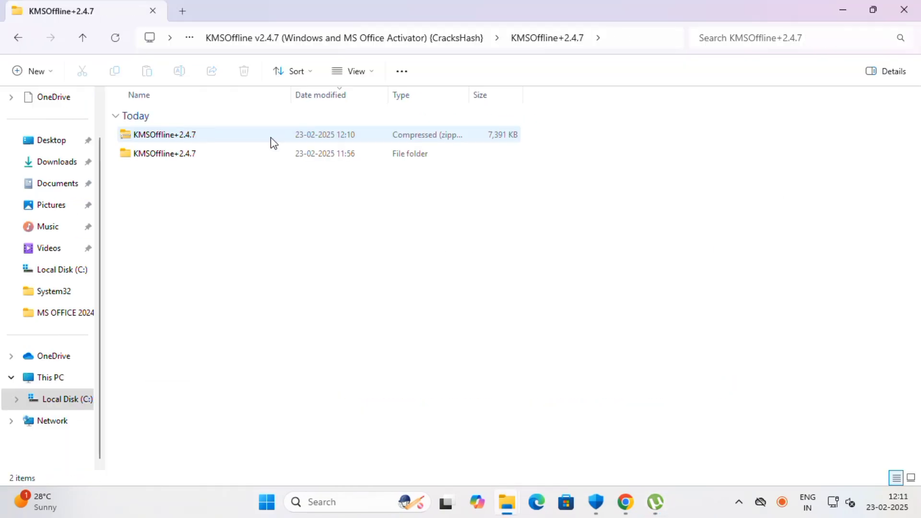
right_click(235, 141)
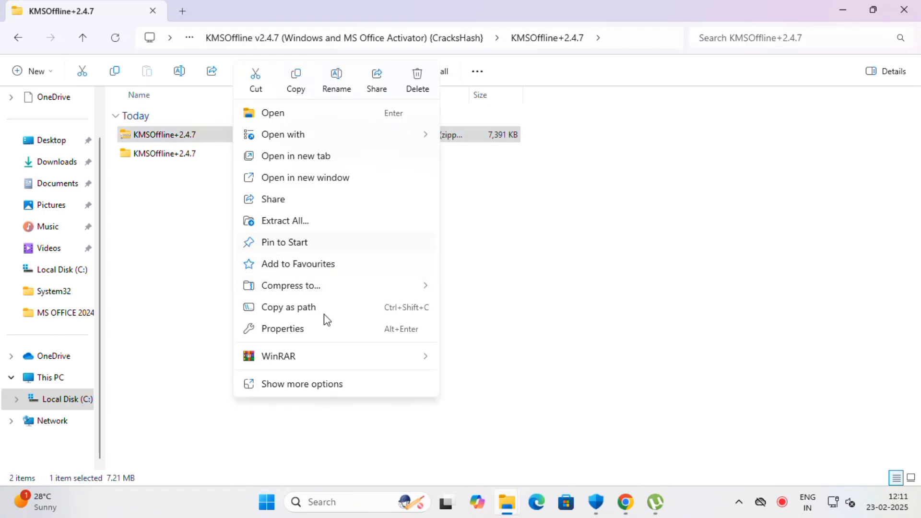
left_click(509, 404)
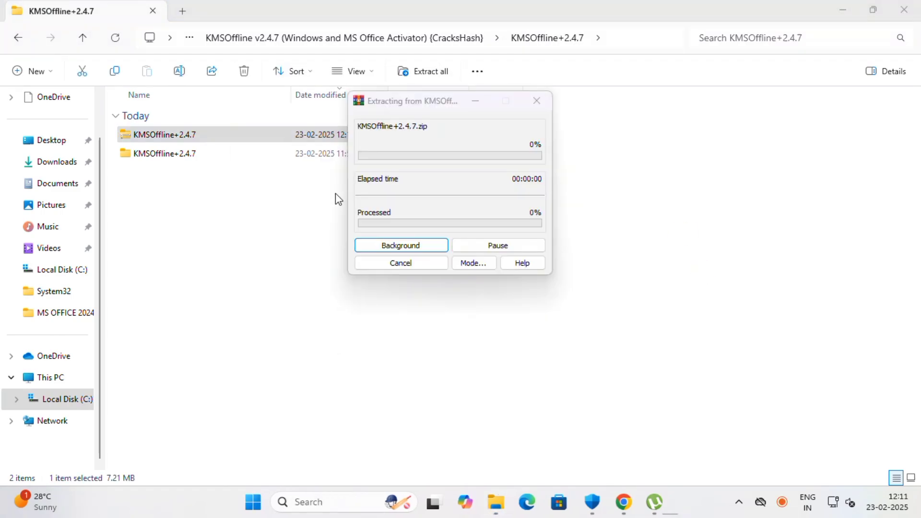
left_click(434, 333)
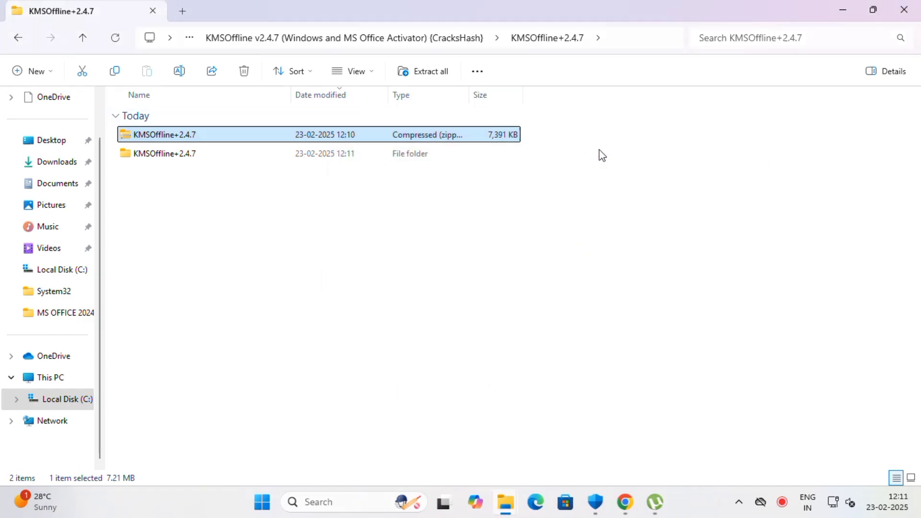
double_click(325, 151)
right_click(487, 252)
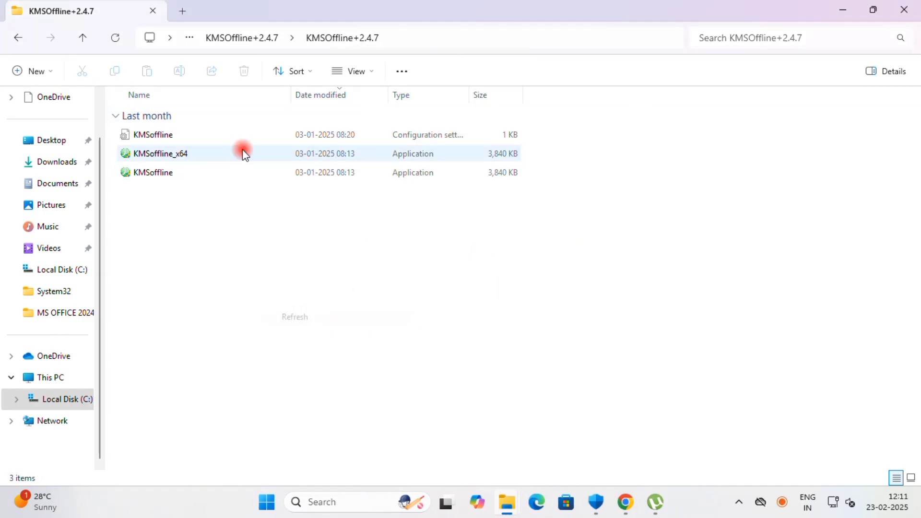
- Run KMSoffline_x64 as administrator, then close it, µTorrent and File Explorer
right_click(160, 157)
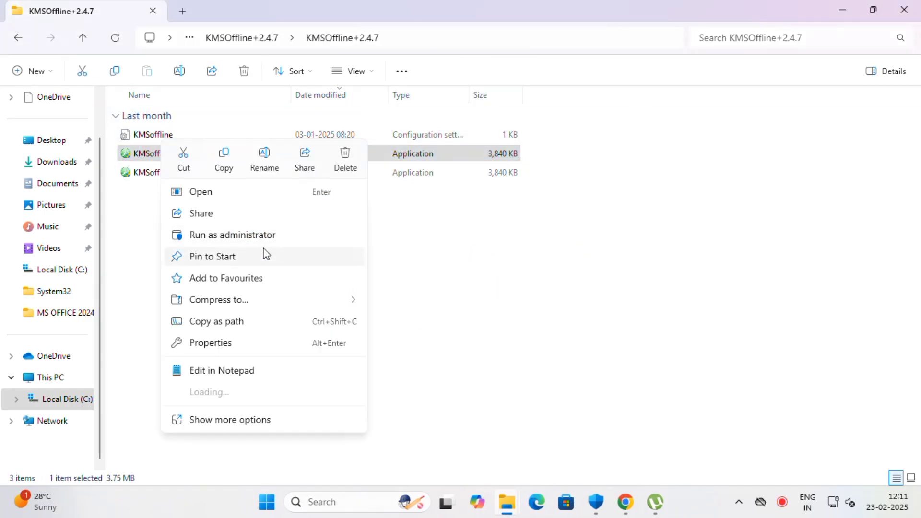
left_click(261, 239)
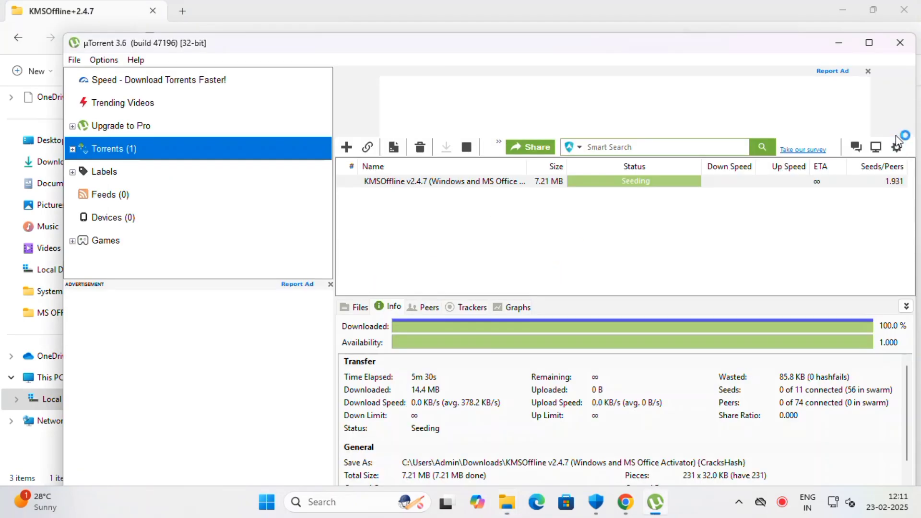
left_click(839, 43)
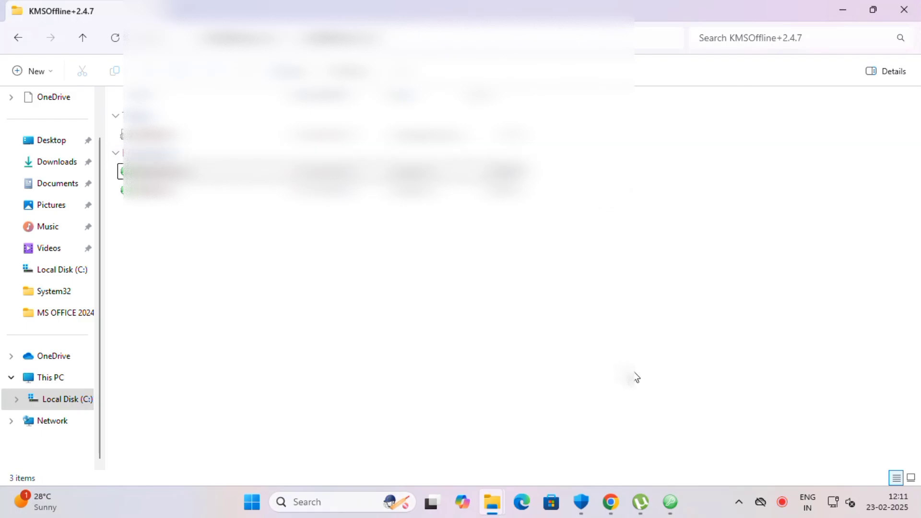
left_click(670, 502)
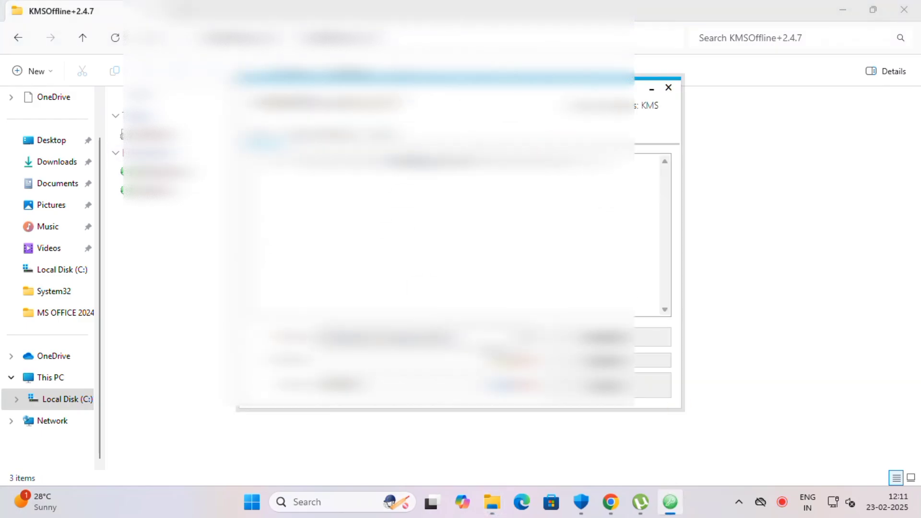
left_click(668, 88)
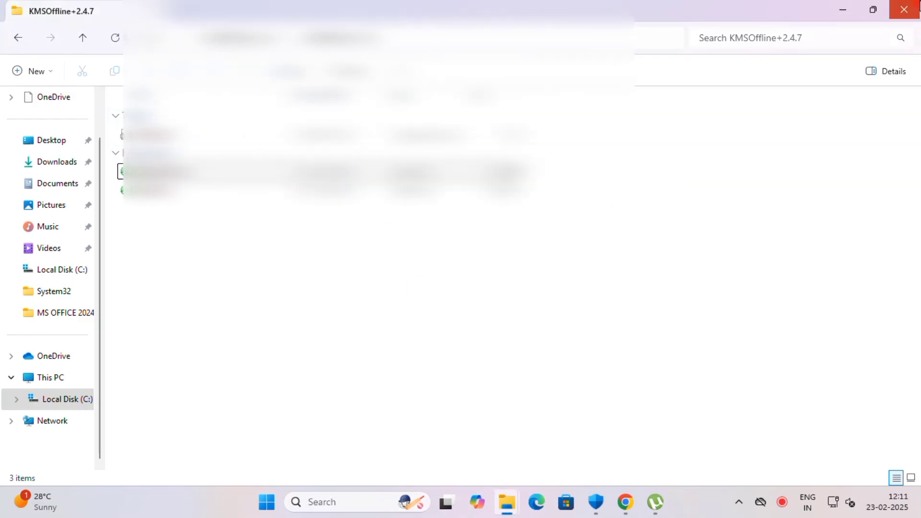
left_click(904, 9)
right_click(433, 210)
left_click(378, 267)
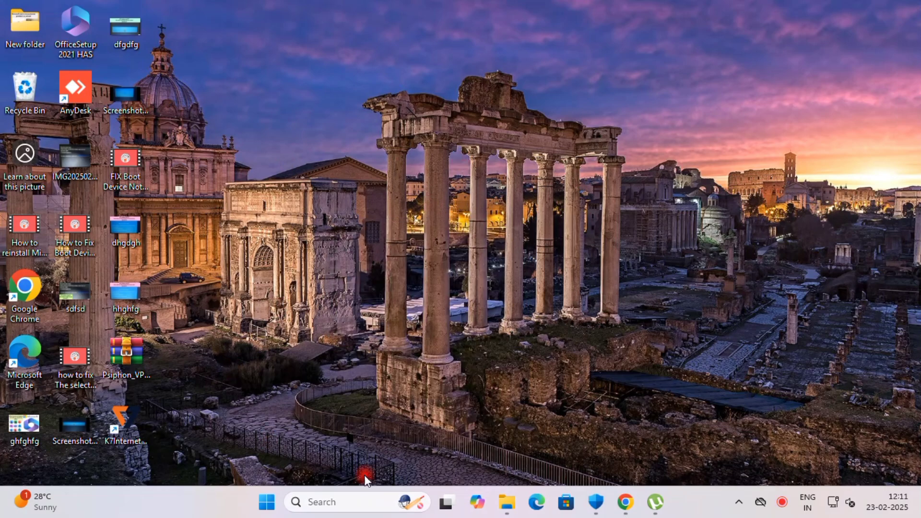
- Enable K7 product protection from its tray icon menu
left_click(738, 501)
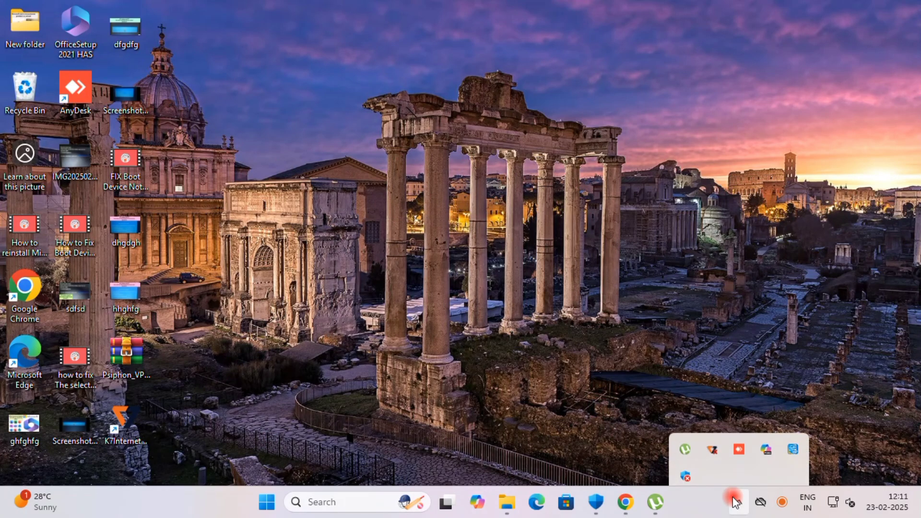
right_click(712, 449)
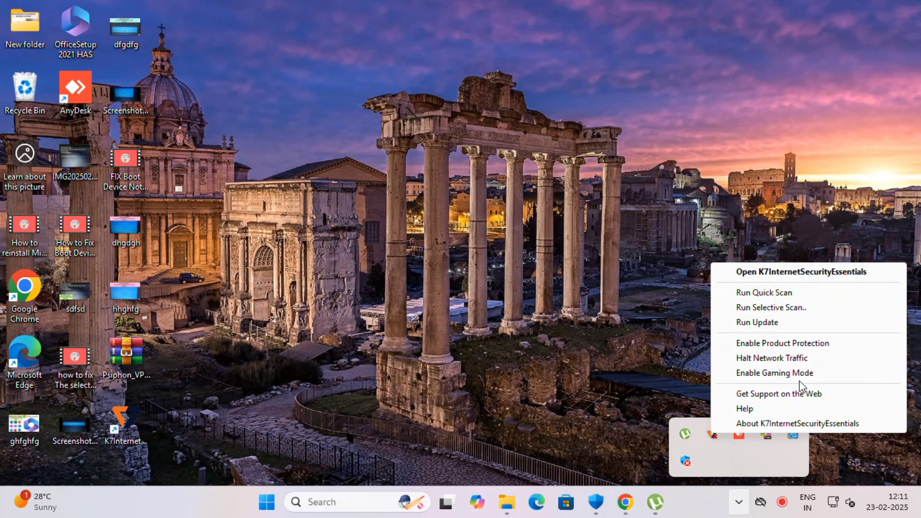
left_click(747, 350)
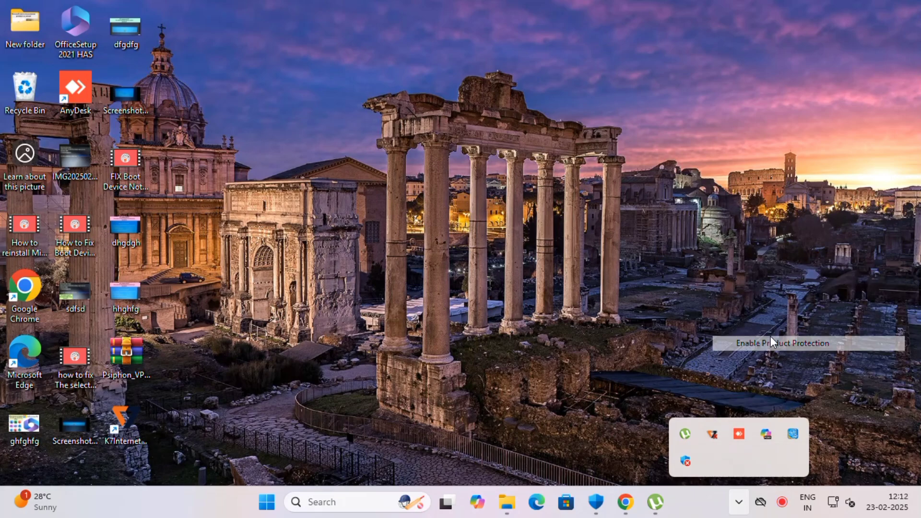
- Reopen K7's tray menu to confirm protection is back on
right_click(555, 243)
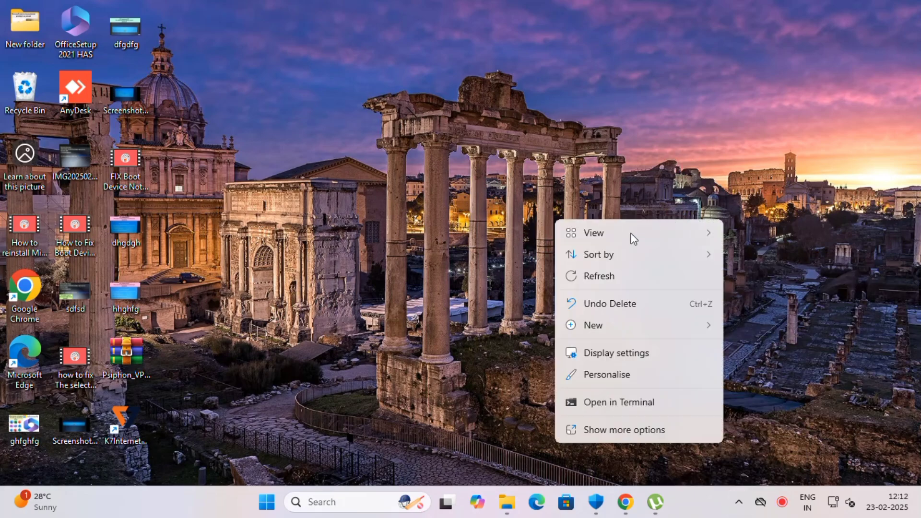
left_click(626, 272)
left_click(740, 496)
right_click(717, 439)
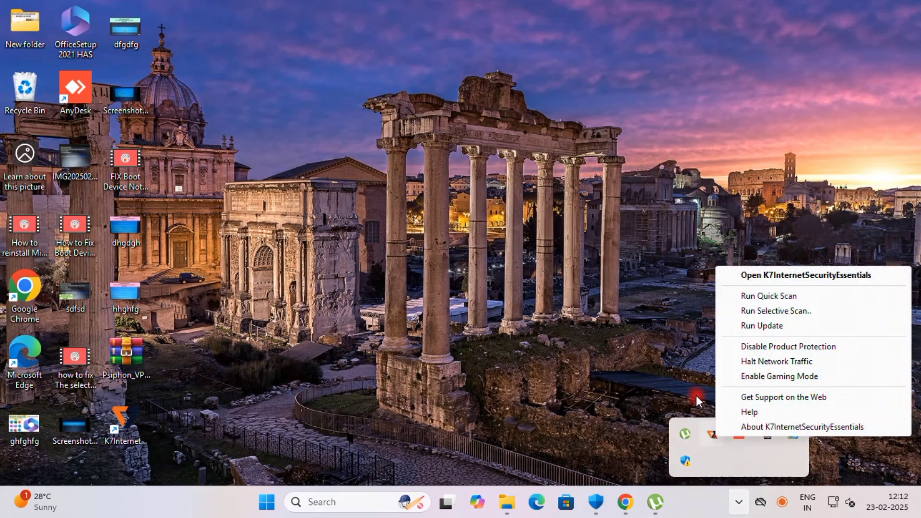
left_click(687, 465)
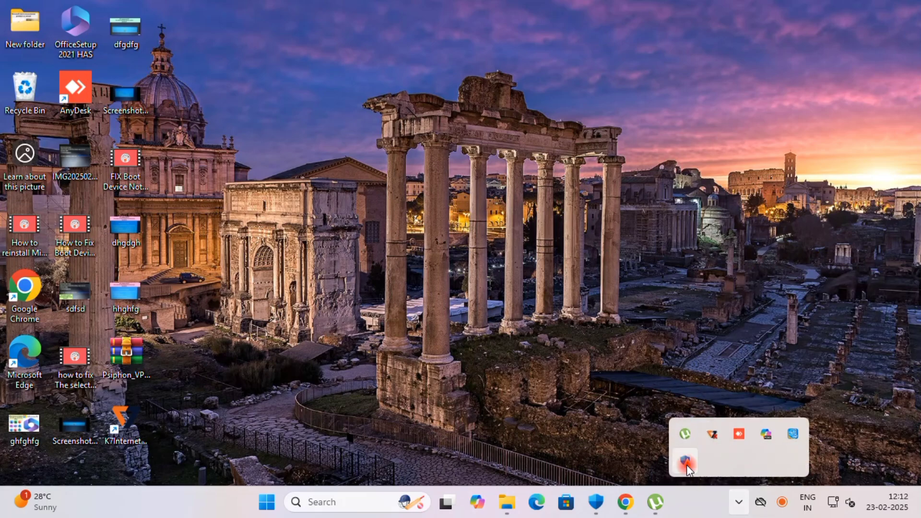